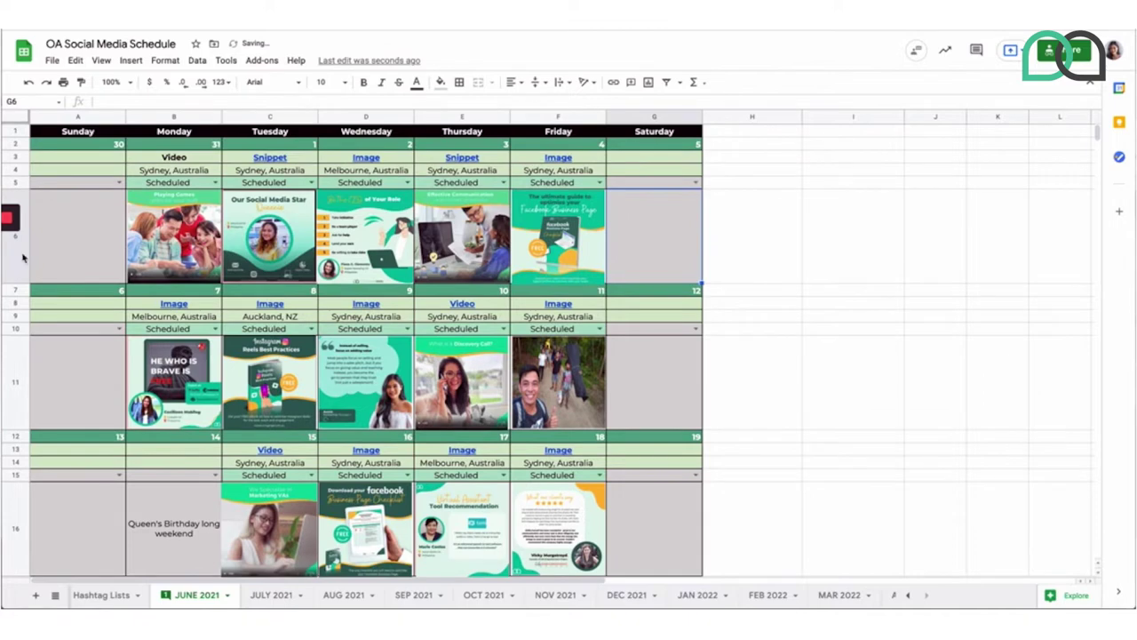
# Examine the Hashtag Lists section of the 2022 template, covering the Mandatory, Entertain and Educate columns with their V1 and V2 versions.
pyautogui.click(569, 235)
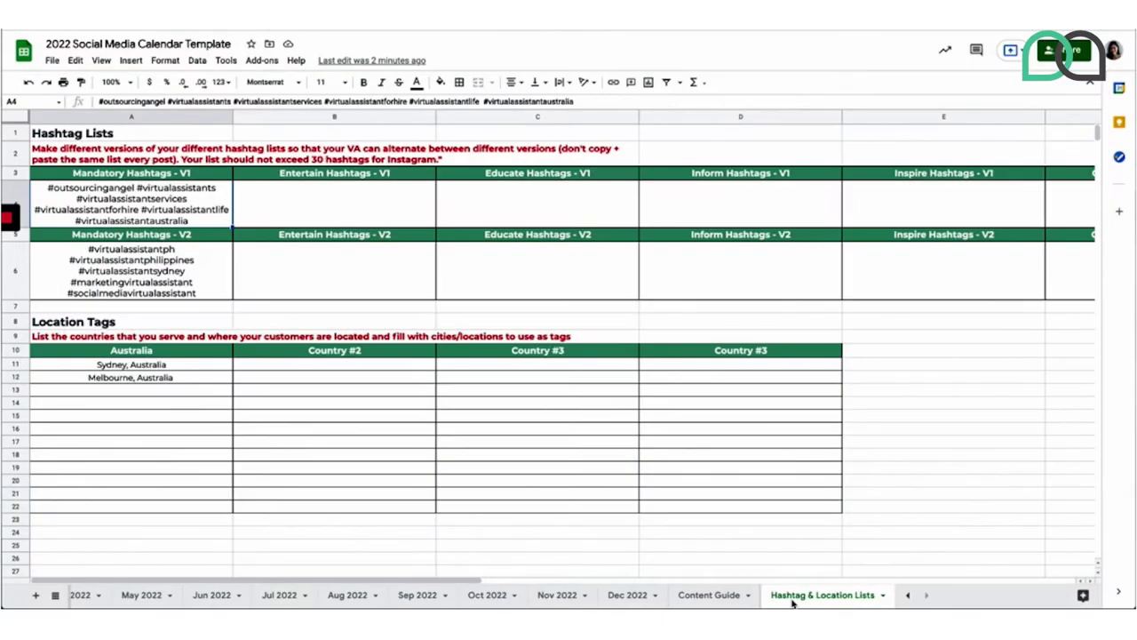
pyautogui.moveTo(78, 135); pyautogui.dragTo(534, 288)
pyautogui.moveTo(403, 307); pyautogui.dragTo(965, 272)
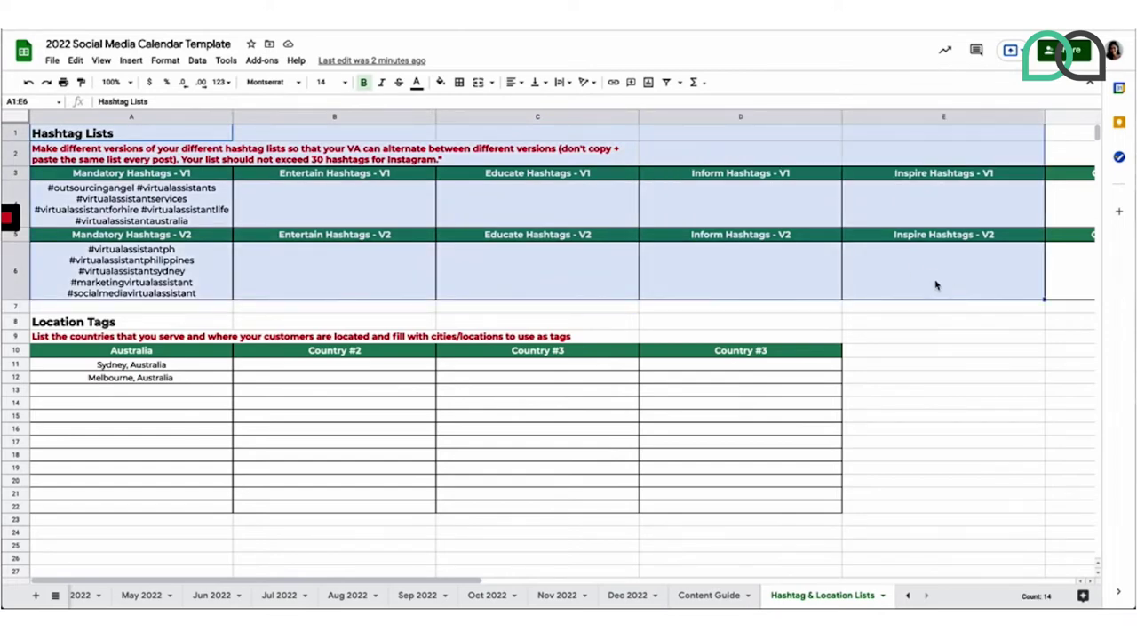
pyautogui.click(940, 285)
pyautogui.moveTo(132, 174); pyautogui.dragTo(133, 267)
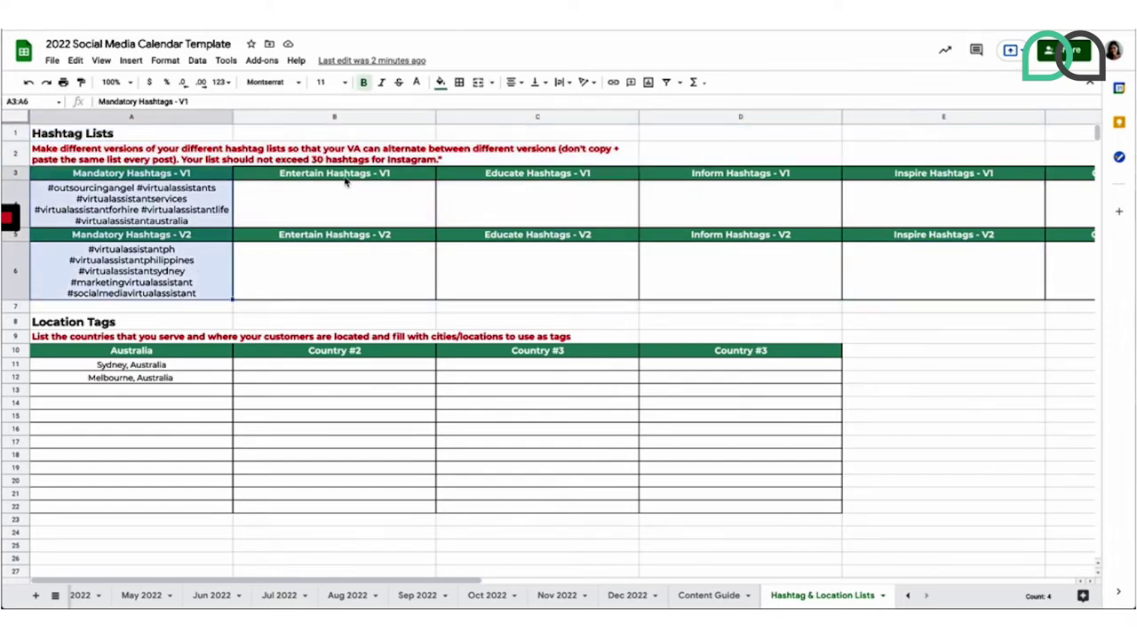
pyautogui.moveTo(343, 175); pyautogui.dragTo(358, 275)
pyautogui.moveTo(560, 235); pyautogui.dragTo(557, 269)
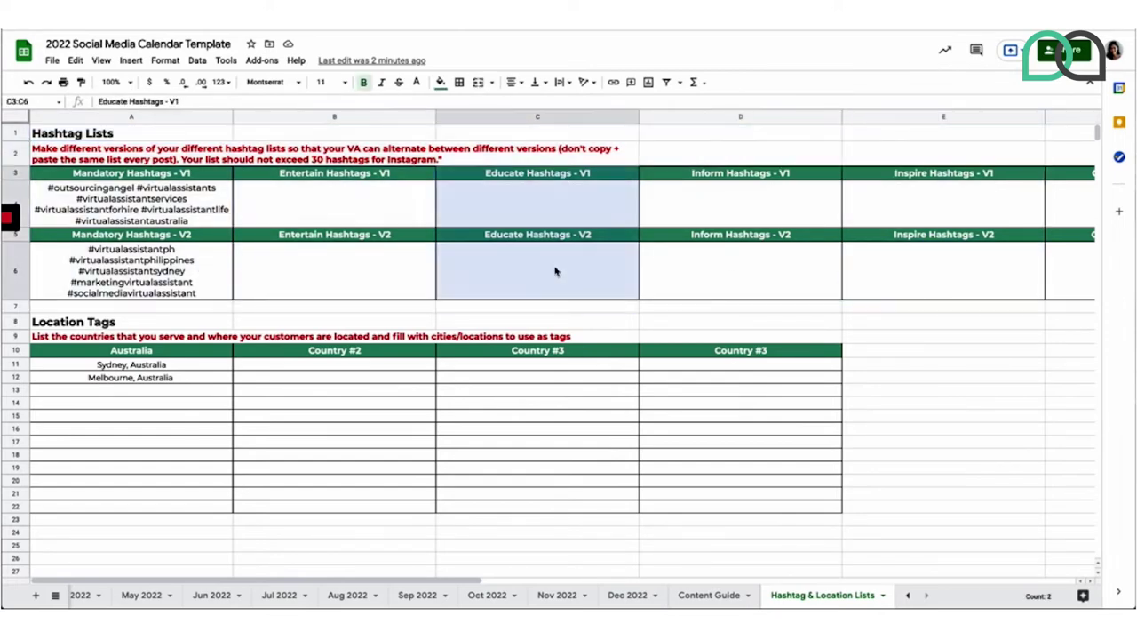
pyautogui.click(347, 177)
pyautogui.moveTo(347, 177); pyautogui.dragTo(479, 177)
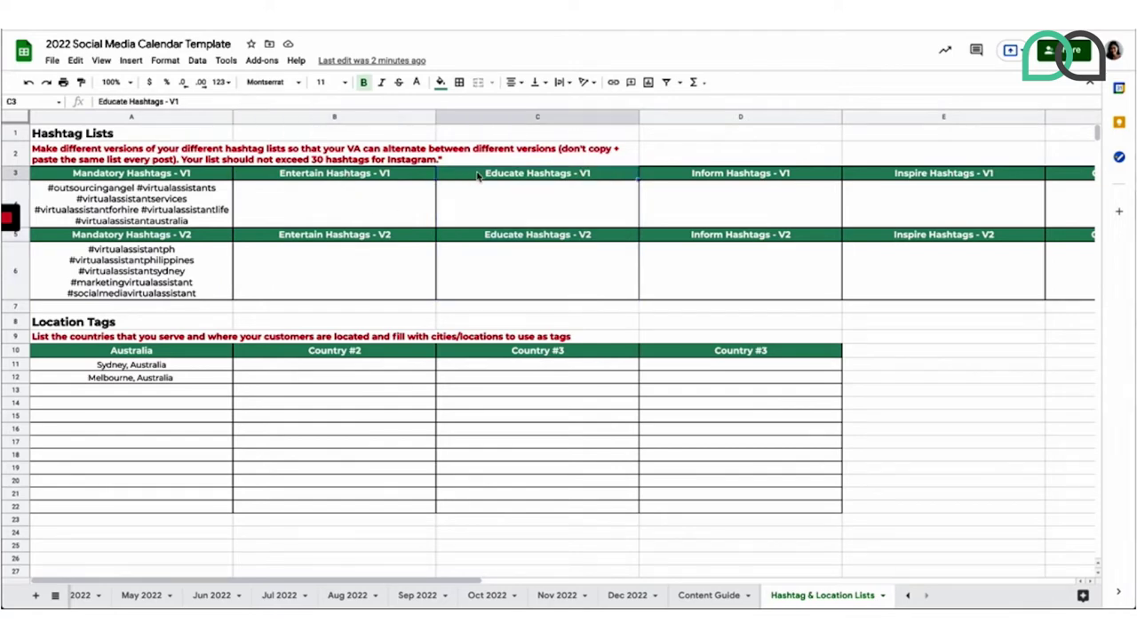
# Compare the Mandatory Hashtags V1 list with the V2 list in column A.
pyautogui.click(191, 177)
pyautogui.moveTo(189, 198); pyautogui.dragTo(180, 279)
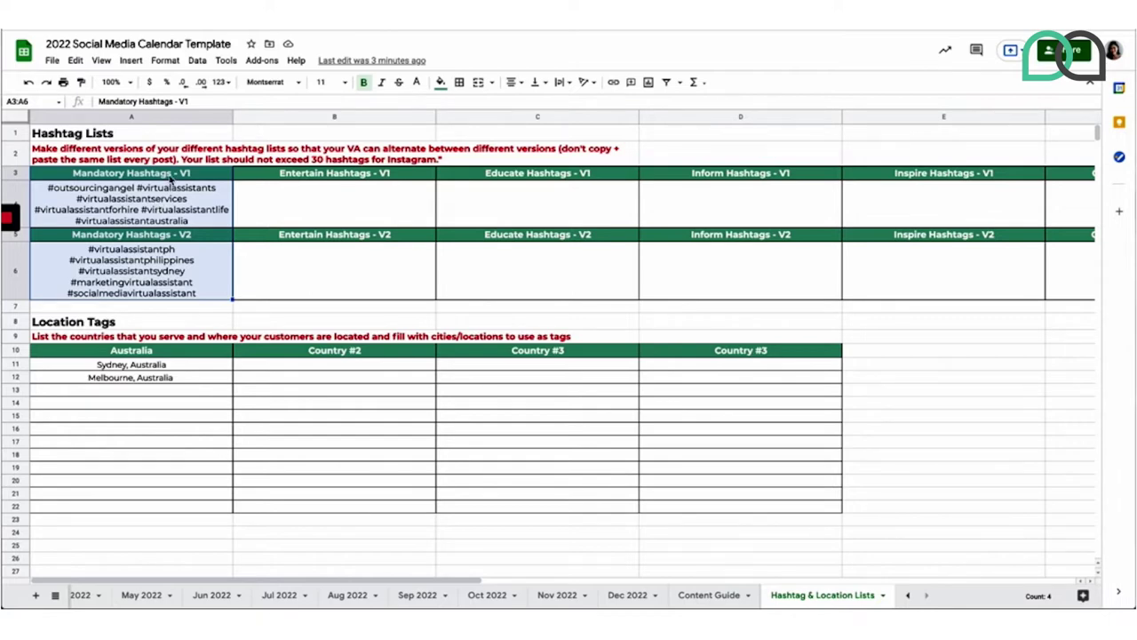
pyautogui.click(169, 178)
pyautogui.click(175, 238)
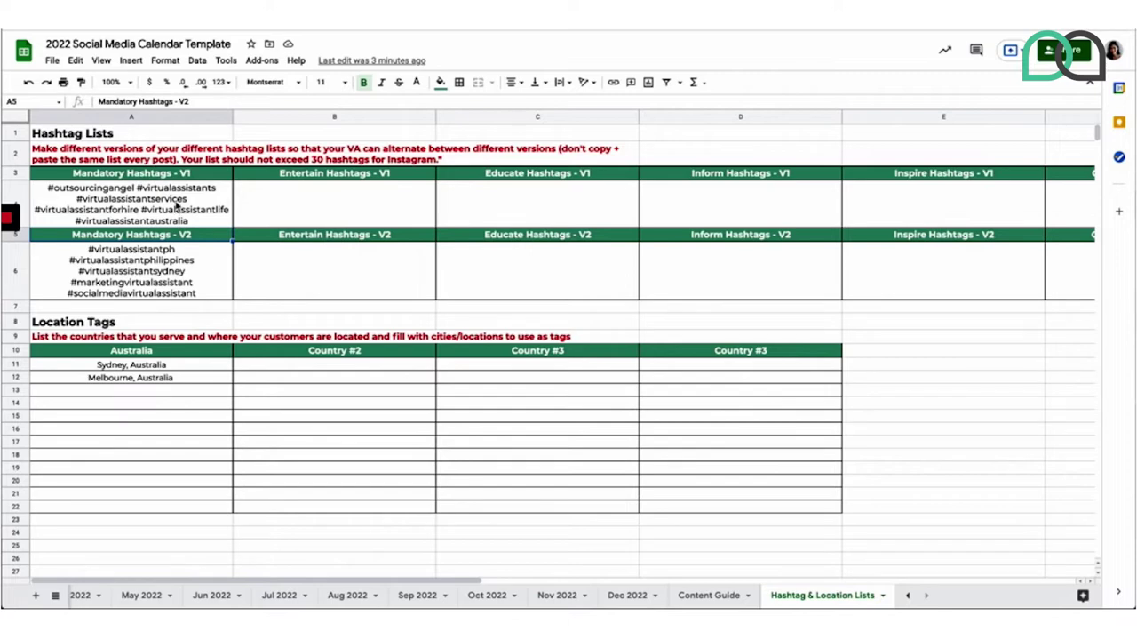
pyautogui.click(176, 205)
pyautogui.click(164, 275)
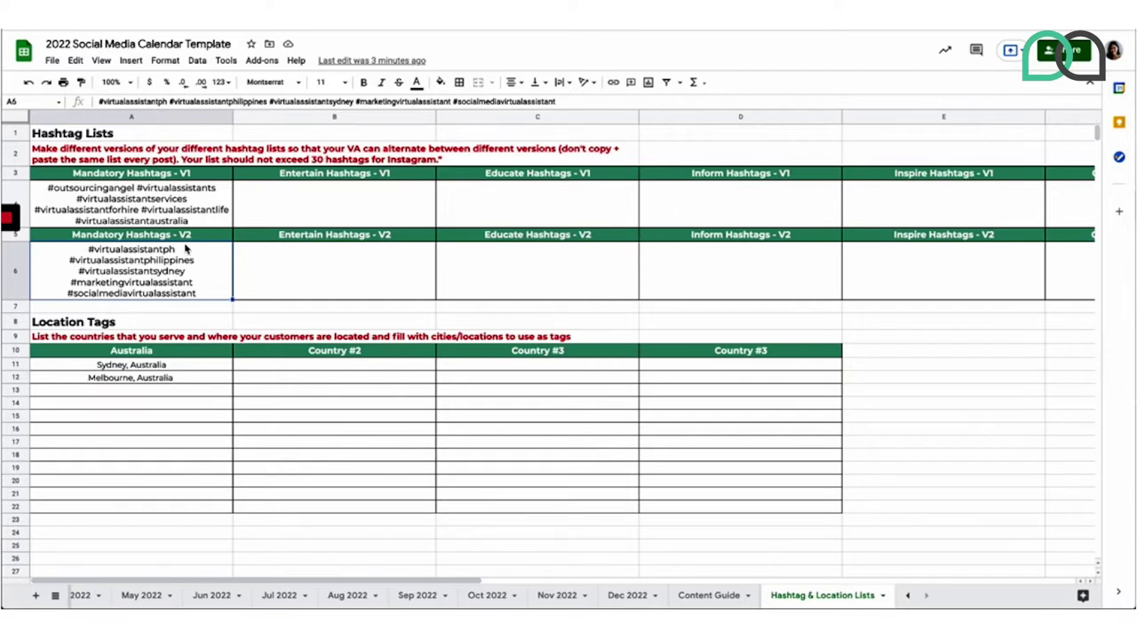
pyautogui.click(113, 176)
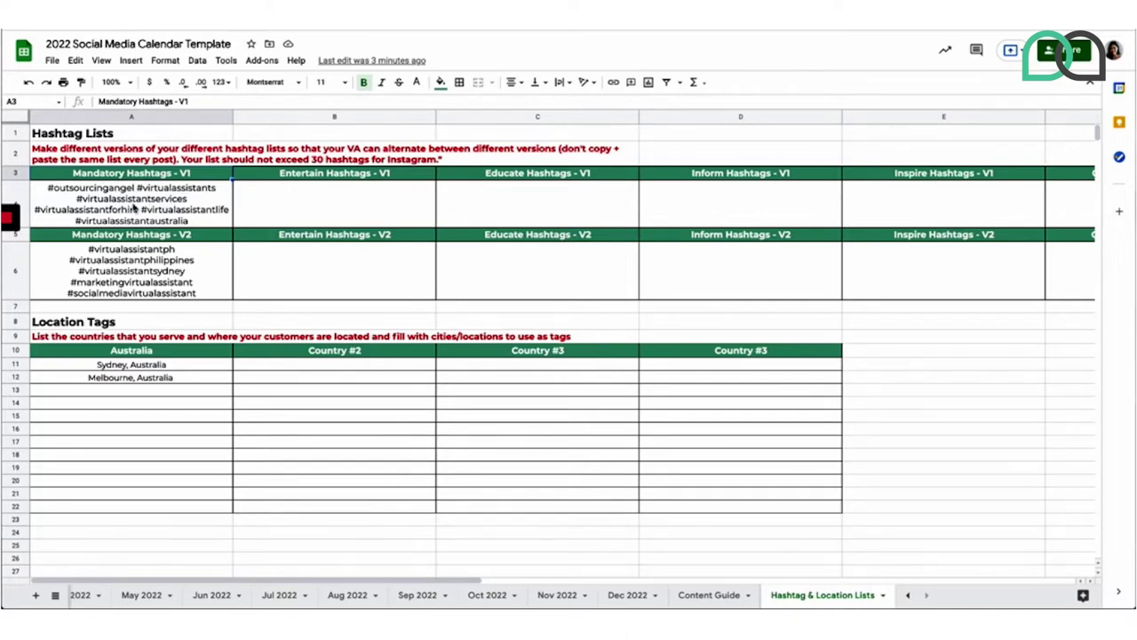
# Look over the V1 hashtag cells for the Entertain, Educate and Inform themes.
pyautogui.click(367, 209)
pyautogui.click(448, 210)
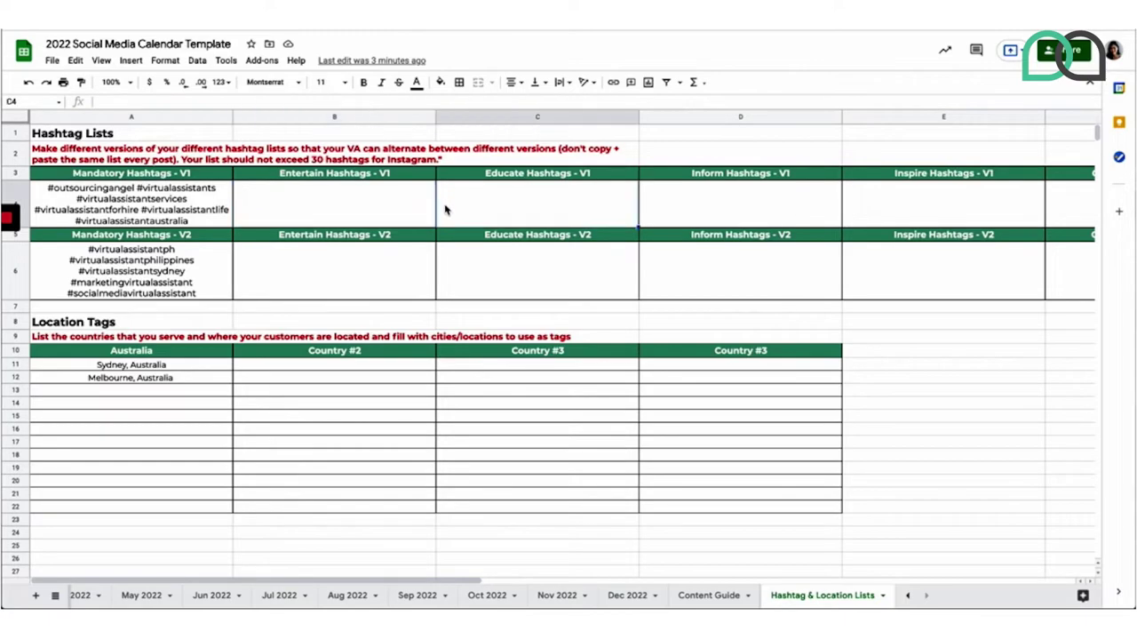
pyautogui.click(742, 205)
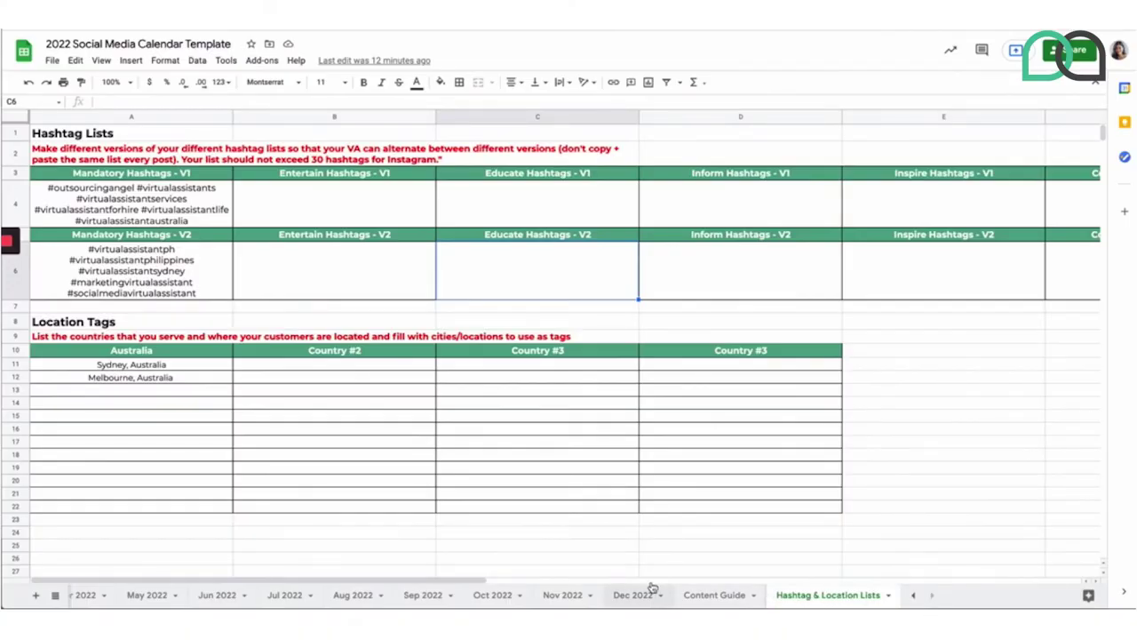
# Review the Location Tags table with its country columns and the Sydney and Melbourne entries under Australia.
pyautogui.moveTo(89, 322); pyautogui.dragTo(813, 512)
pyautogui.click(762, 539)
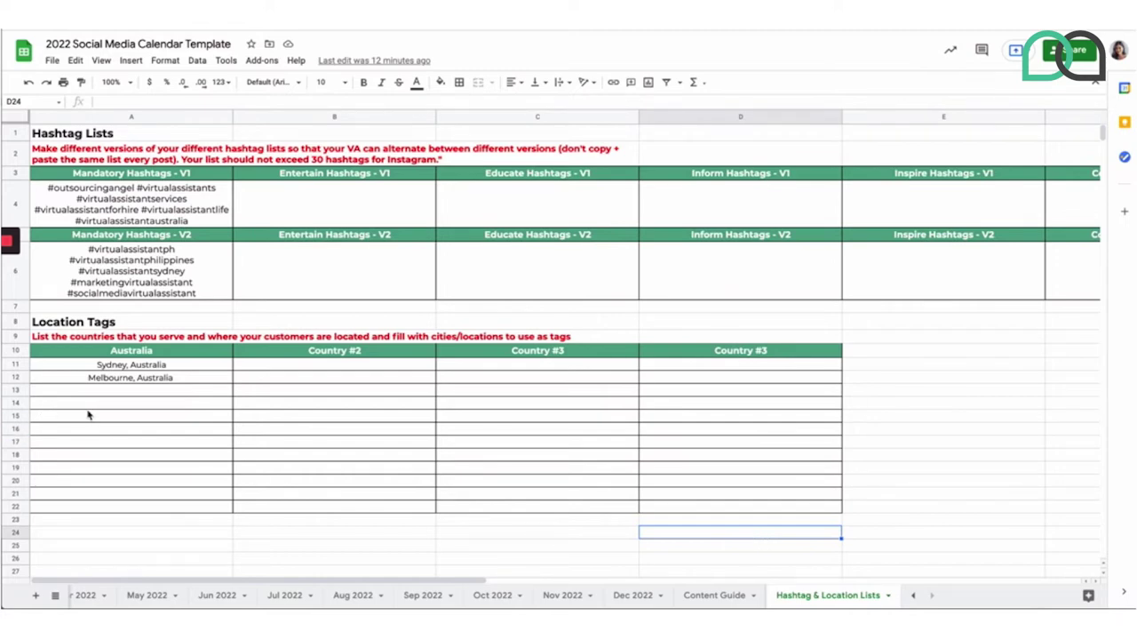
pyautogui.moveTo(147, 355); pyautogui.dragTo(758, 507)
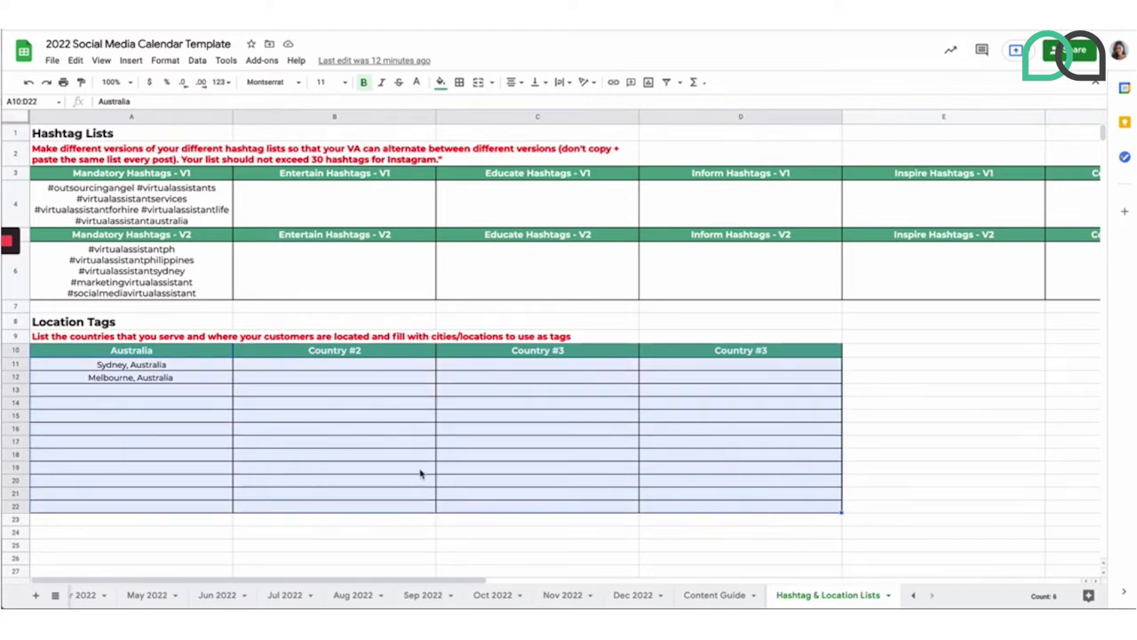
pyautogui.click(304, 409)
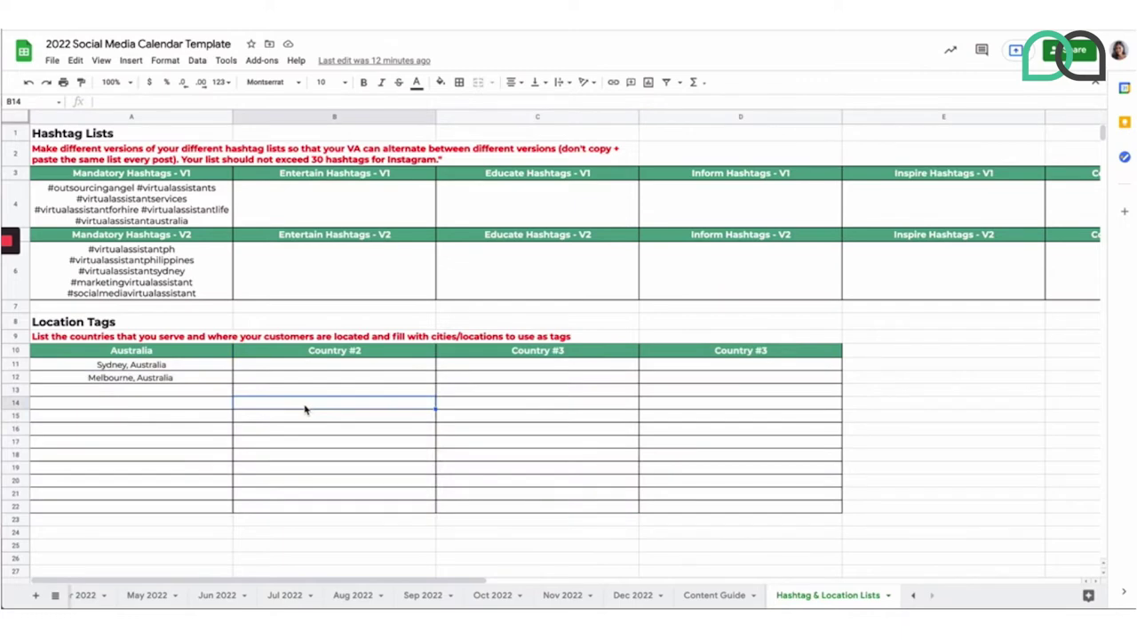
pyautogui.click(180, 369)
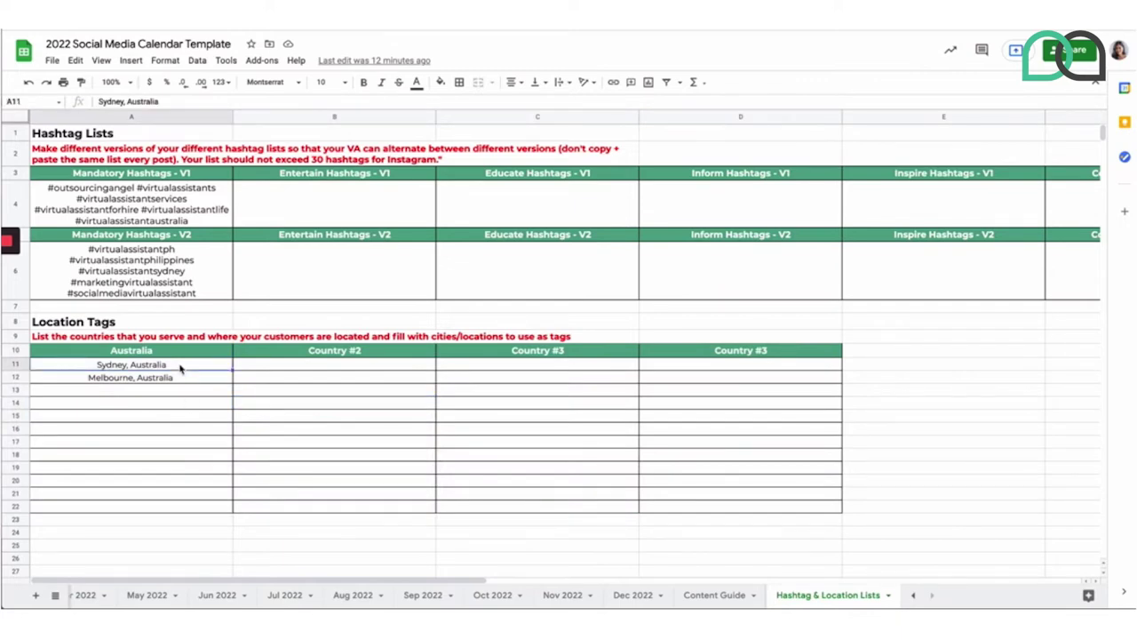
pyautogui.click(182, 380)
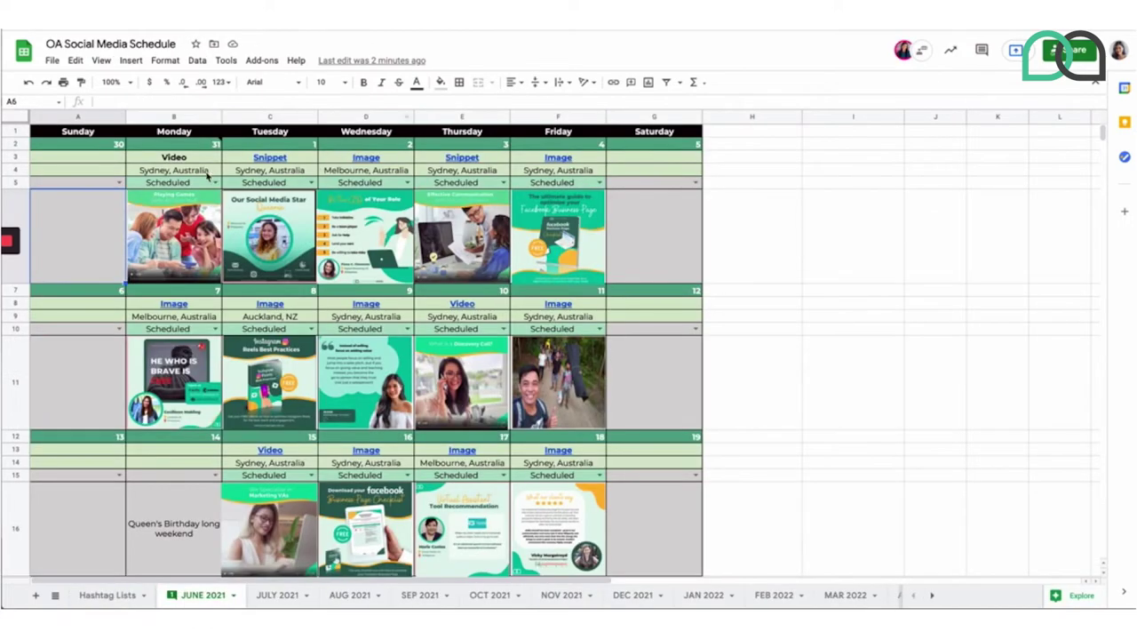
# Check the location tags on the Monday to Friday posts in the first two weeks of the OA Social Media Schedule's June 2021 sheet.
pyautogui.moveTo(208, 175); pyautogui.dragTo(542, 173)
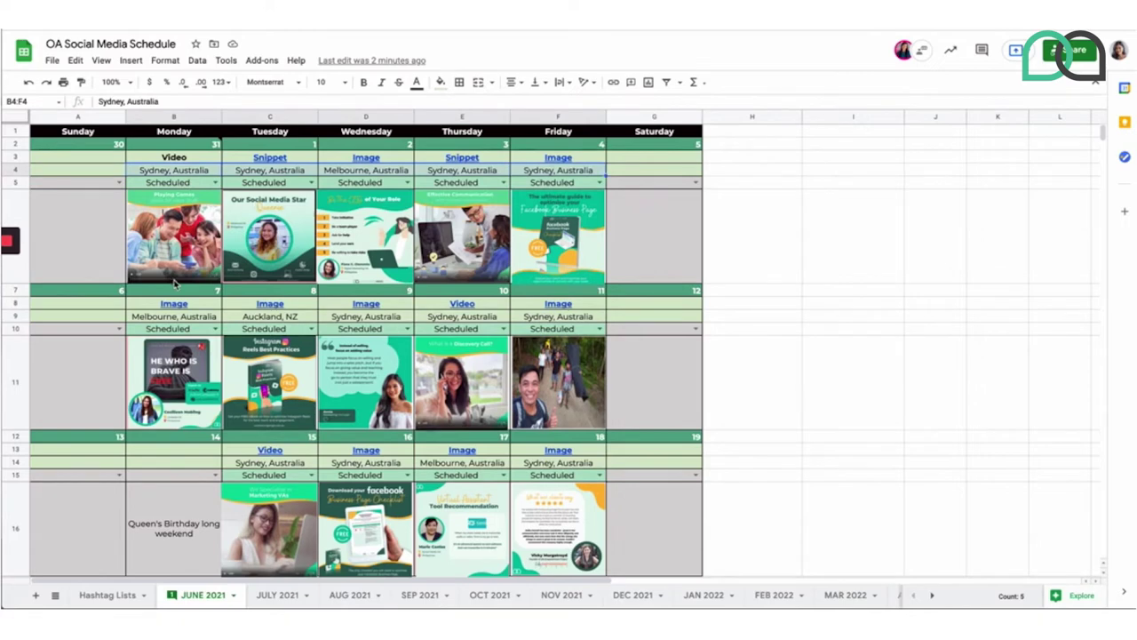
pyautogui.moveTo(182, 321); pyautogui.dragTo(549, 322)
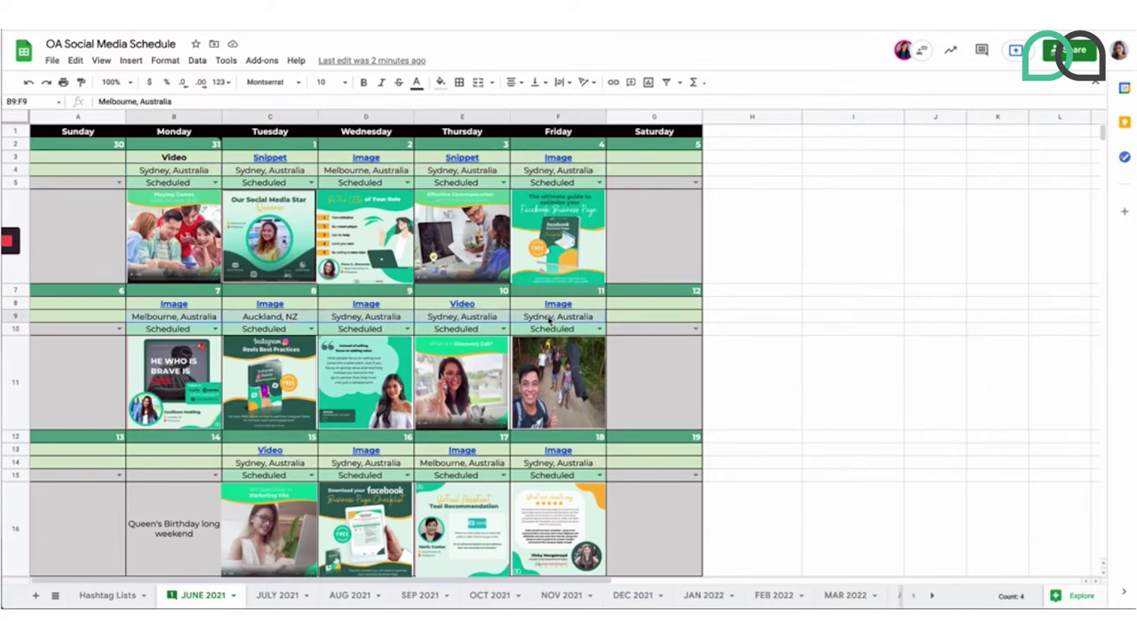
pyautogui.moveTo(252, 158)
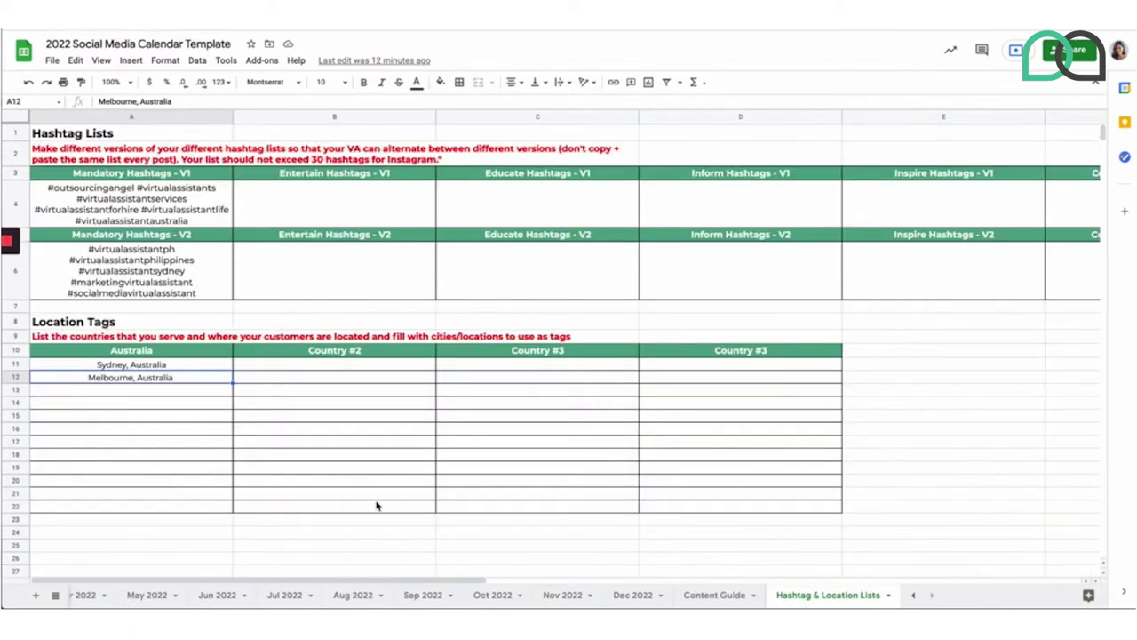
# View the first week's Location Tag row in the May 2022 calendar and return to the Hashtag & Location Lists sheet.
pyautogui.click(149, 596)
pyautogui.moveTo(92, 211); pyautogui.dragTo(619, 207)
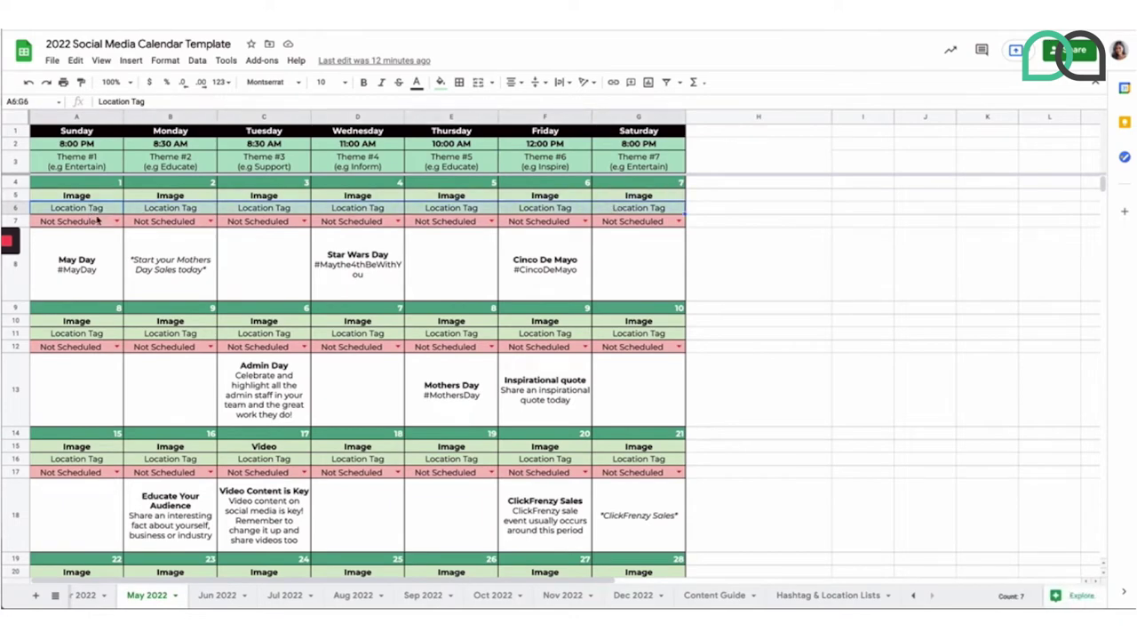
pyautogui.click(867, 597)
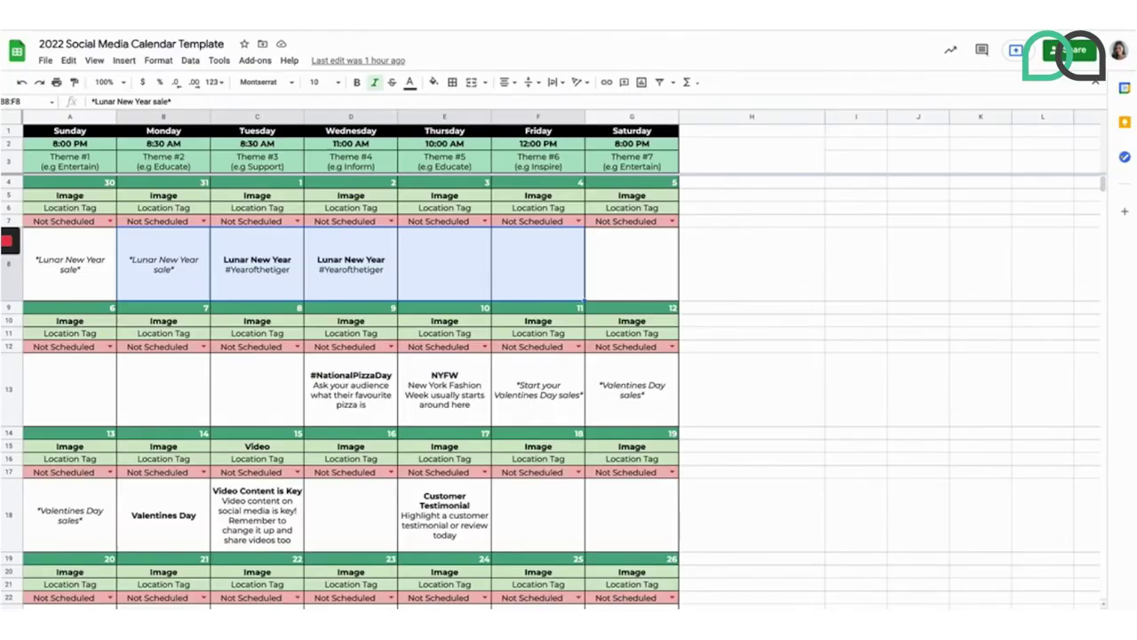
# Review the posting times for Sunday to Saturday in row 2 of the calendar sheet containing the Lunar New Year posts.
pyautogui.click(931, 506)
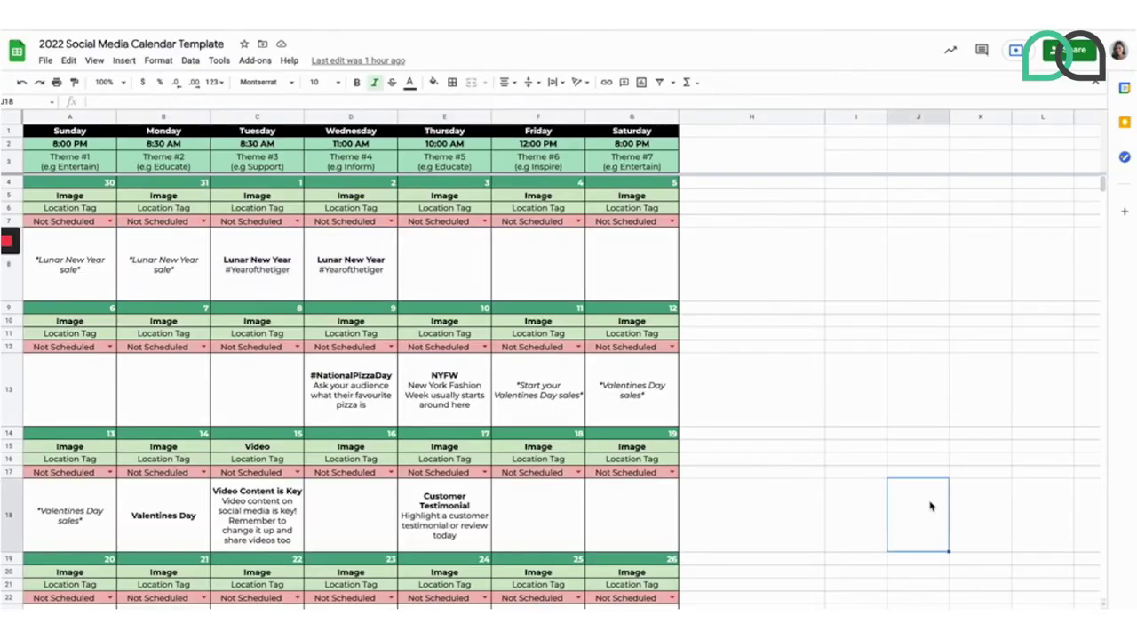
pyautogui.moveTo(56, 145); pyautogui.dragTo(602, 148)
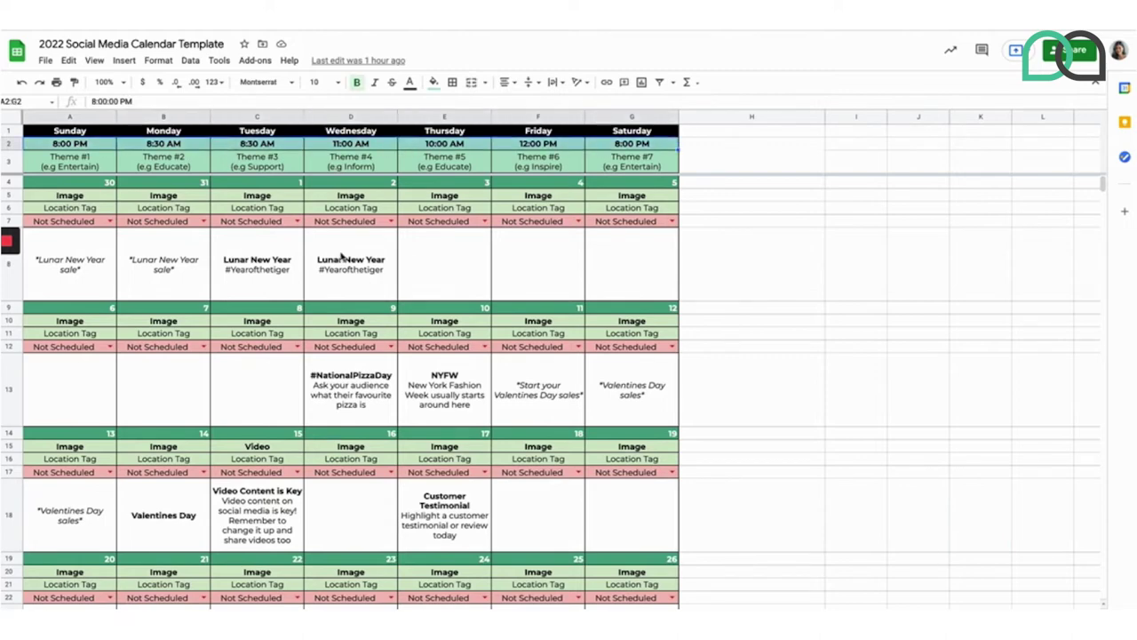
pyautogui.scroll(-3, 345, 511)
pyautogui.scroll(3, 340, 500)
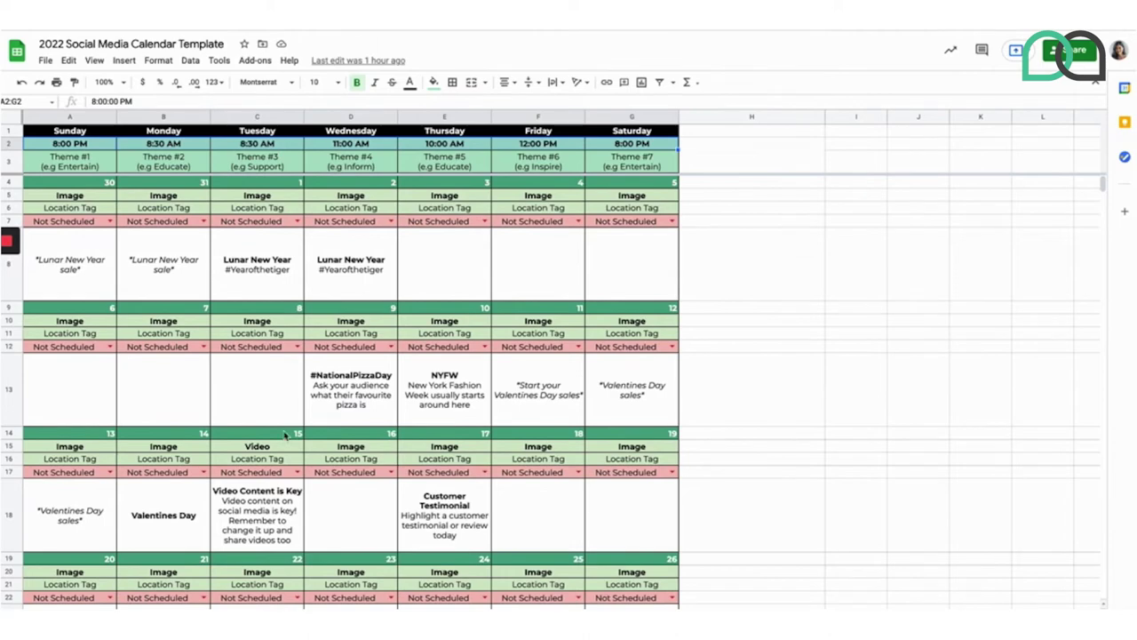
pyautogui.click(141, 288)
pyautogui.click(72, 145)
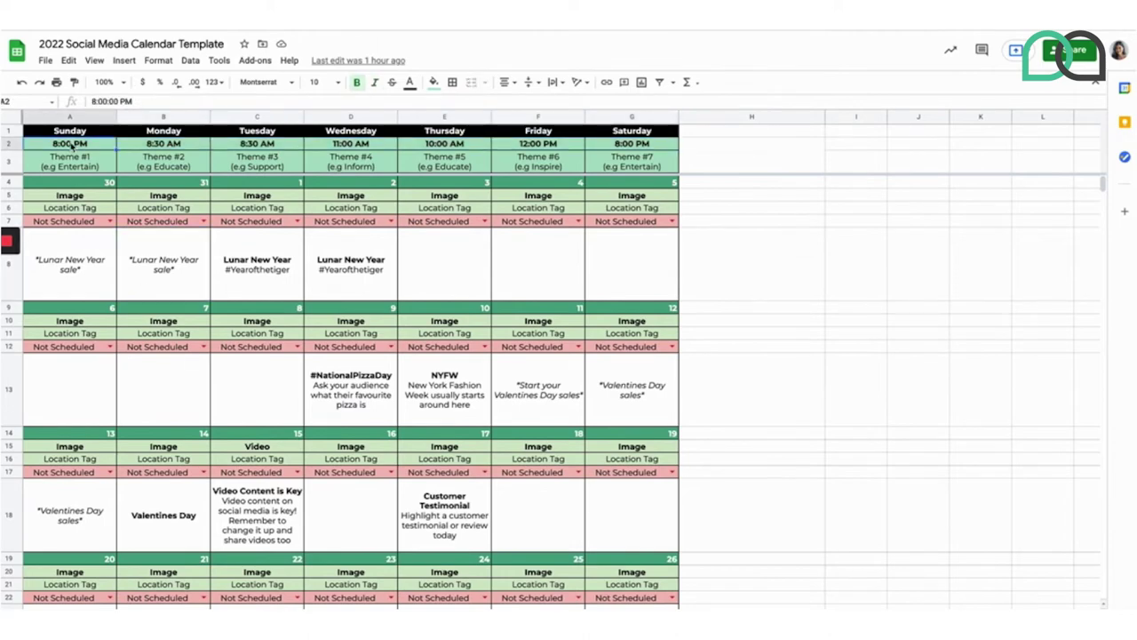
# Set the status of the Sunday the 30th Lunar New Year sale post to Scheduled.
pyautogui.click(108, 222)
pyautogui.click(86, 251)
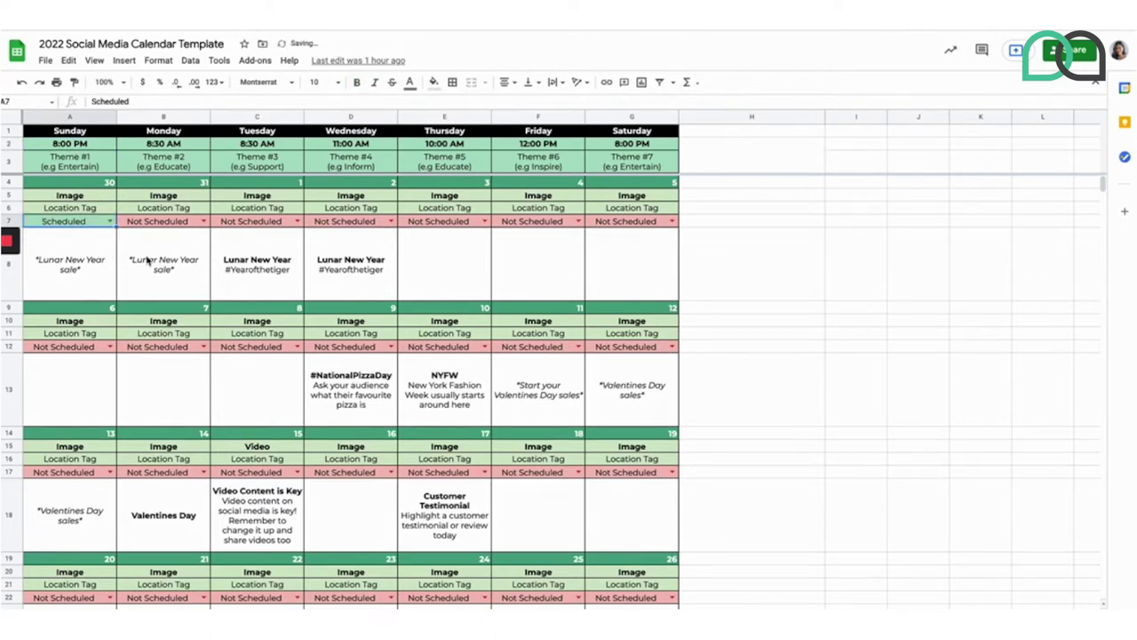
pyautogui.click(147, 260)
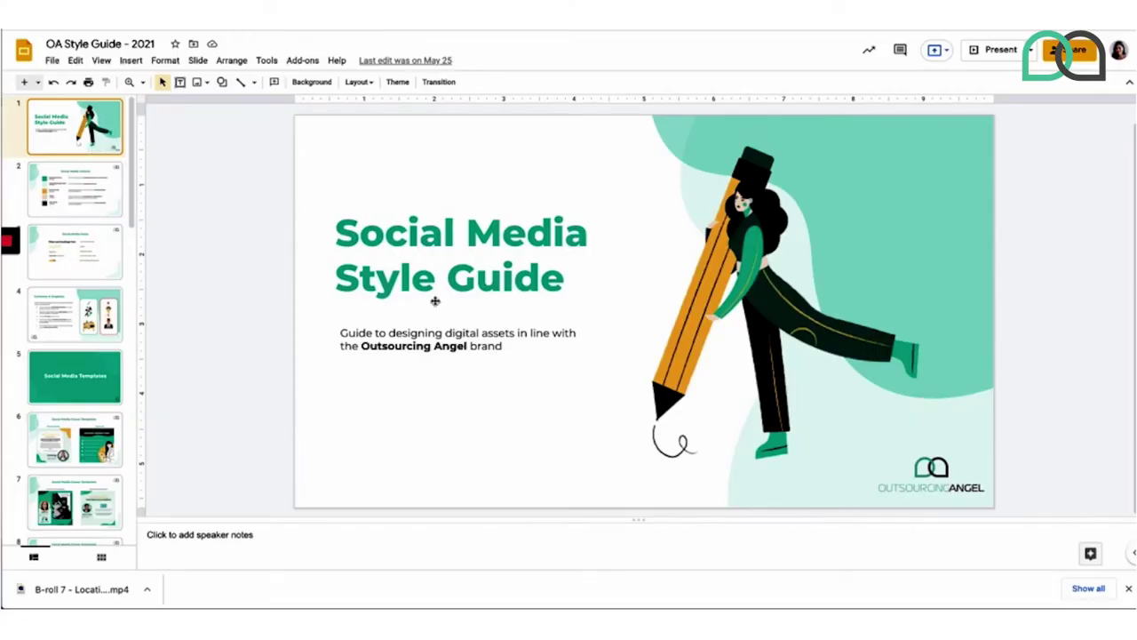
# View the Social Media Colours, Social Media Fonts and Cartoons & Graphics slides of the OA Style Guide - 2021 presentation.
pyautogui.click(112, 202)
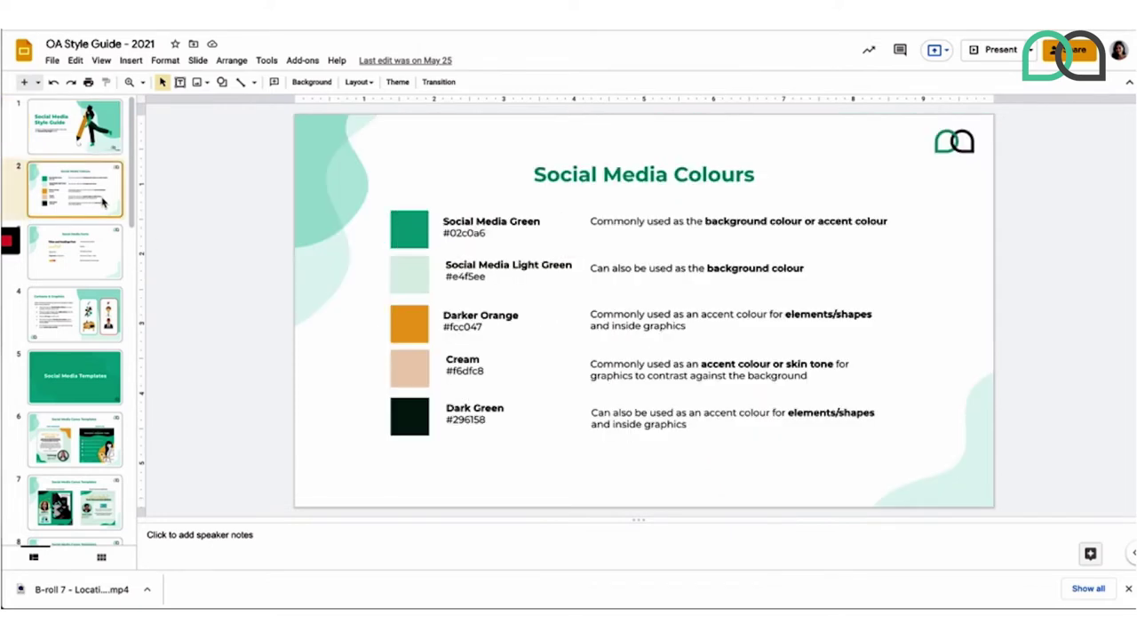
pyautogui.click(98, 254)
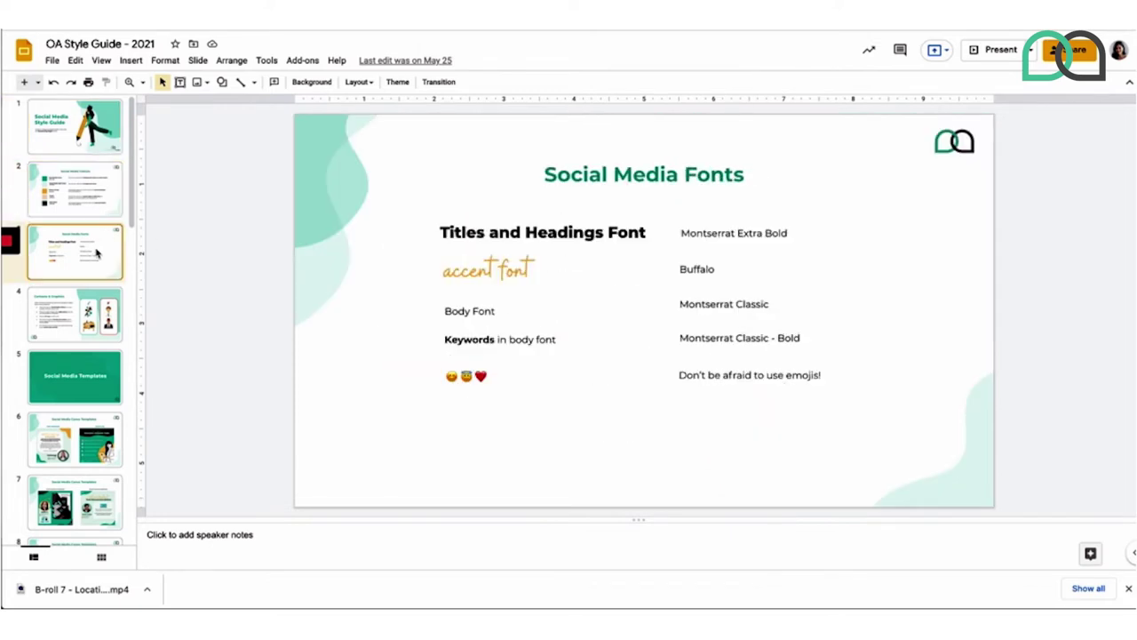
pyautogui.click(92, 340)
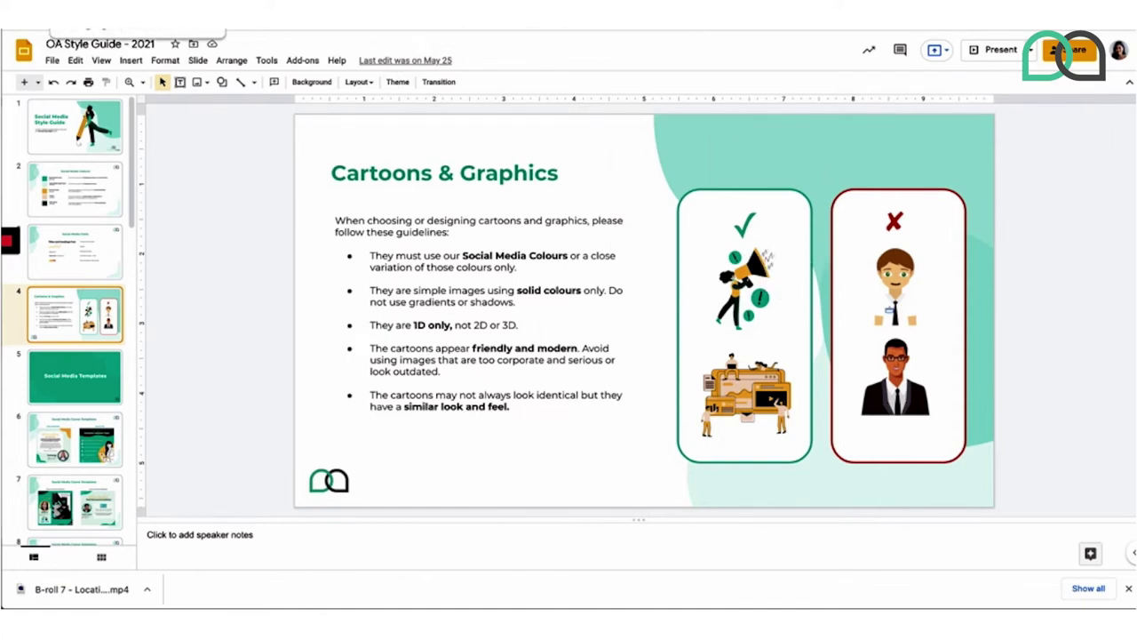
# Switch to the 2022 Social Media Calendar Template in Google Sheets and find the Design Notes section of the Content Guide sheet.
pyautogui.hotkey('ctrl', 'Tab')
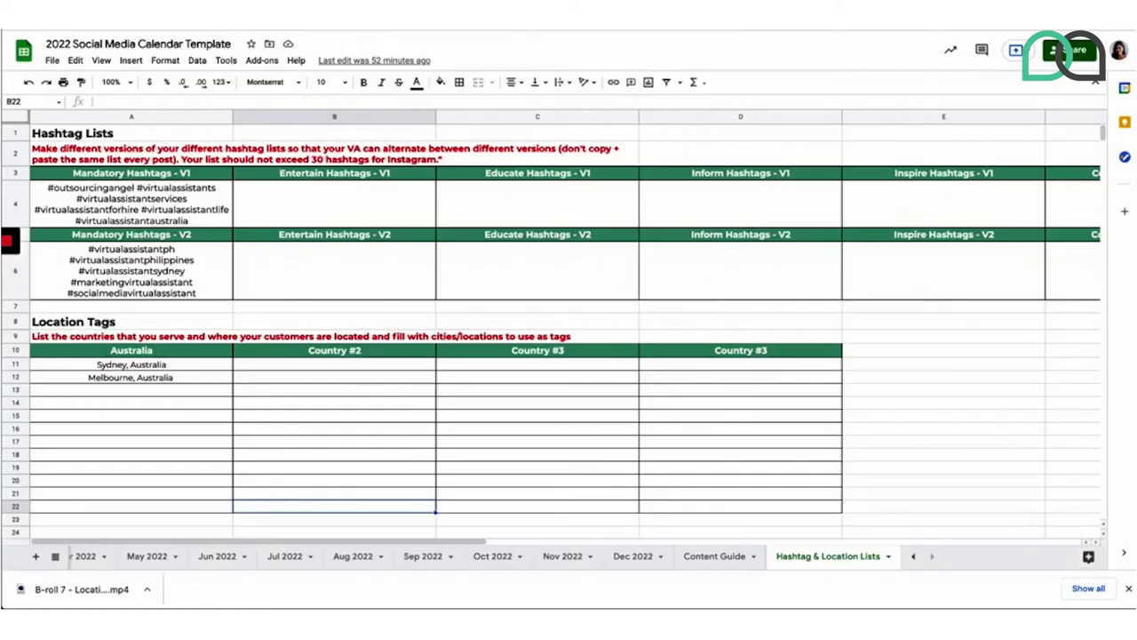
pyautogui.click(704, 558)
pyautogui.scroll(-4, 333, 408)
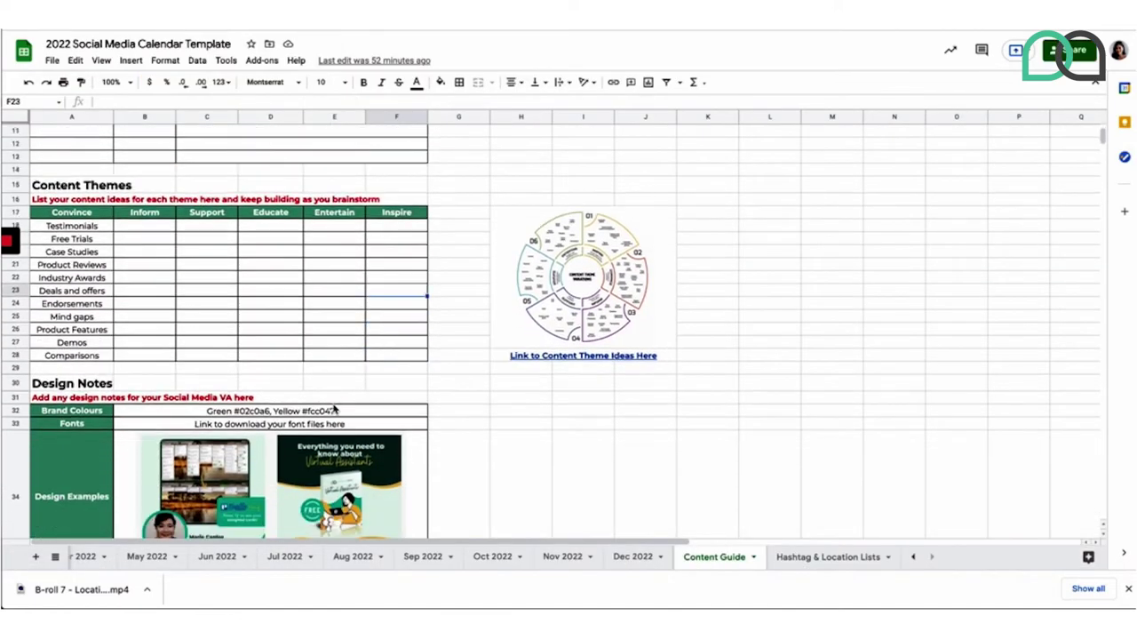
pyautogui.scroll(-3, 333, 408)
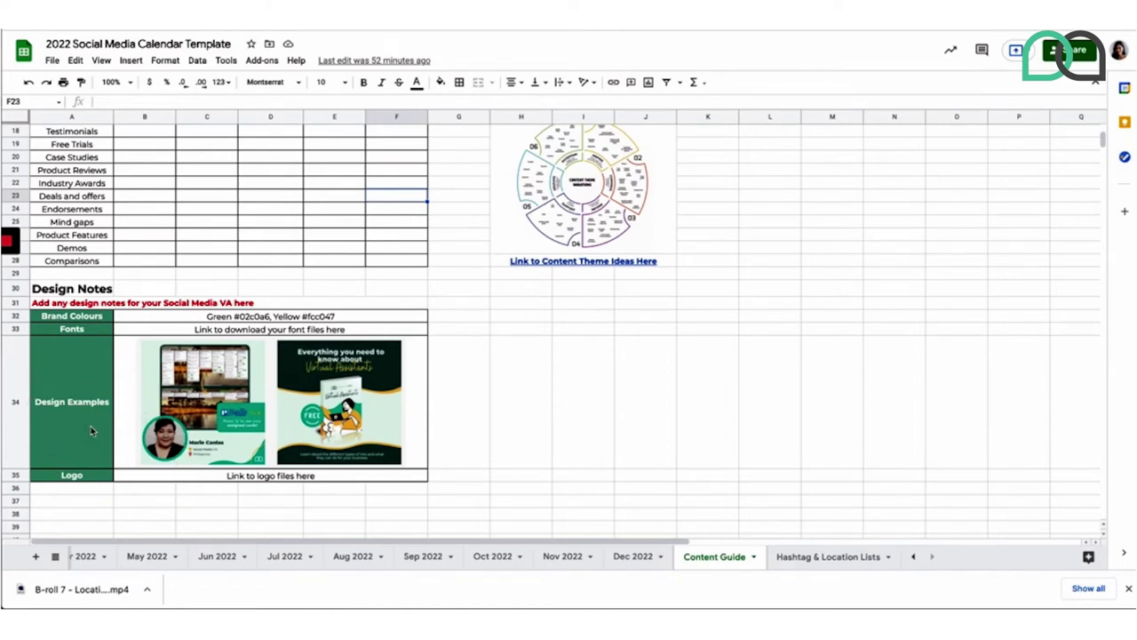
# Examine the Brand Colours, Fonts, Design Examples and Logo entries in the Design Notes table.
pyautogui.click(222, 318)
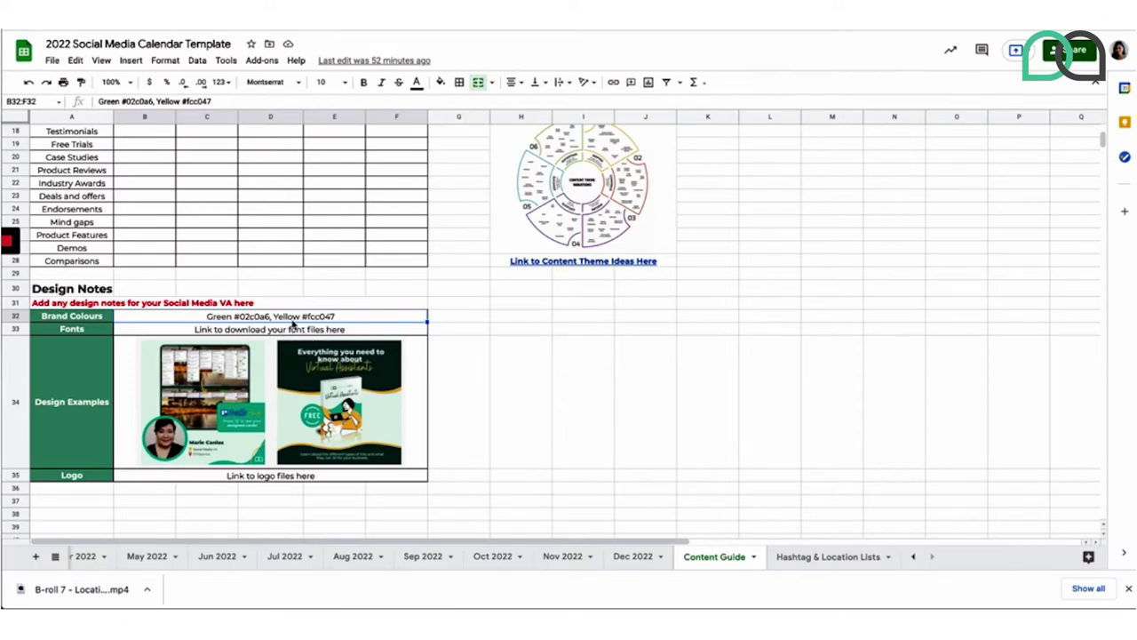
pyautogui.click(168, 333)
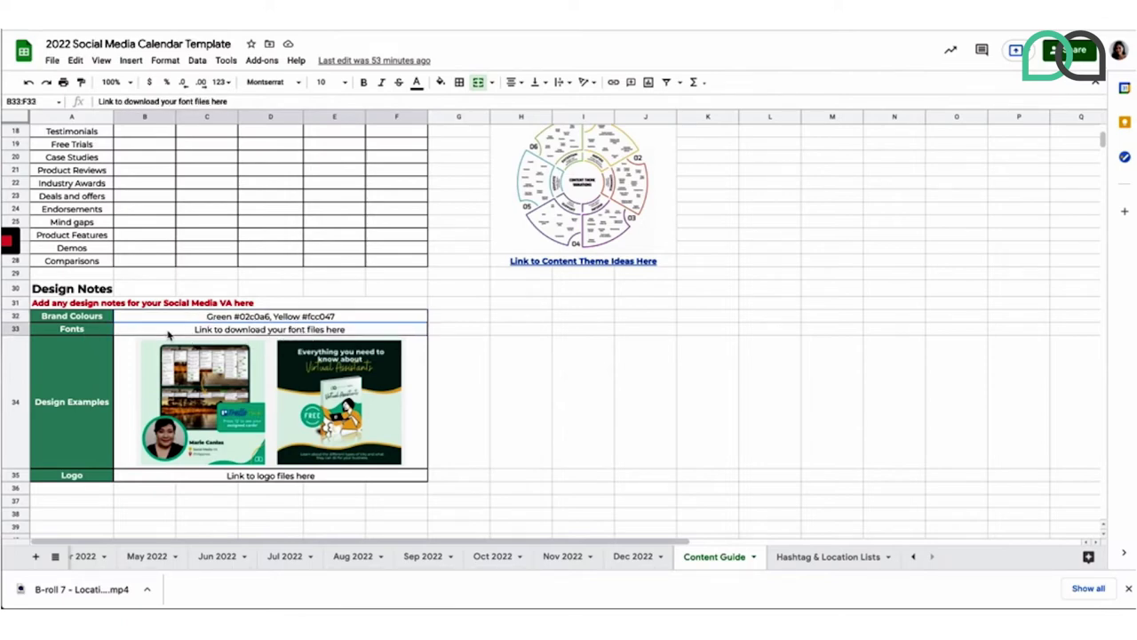
pyautogui.click(105, 334)
pyautogui.click(129, 336)
pyautogui.click(125, 428)
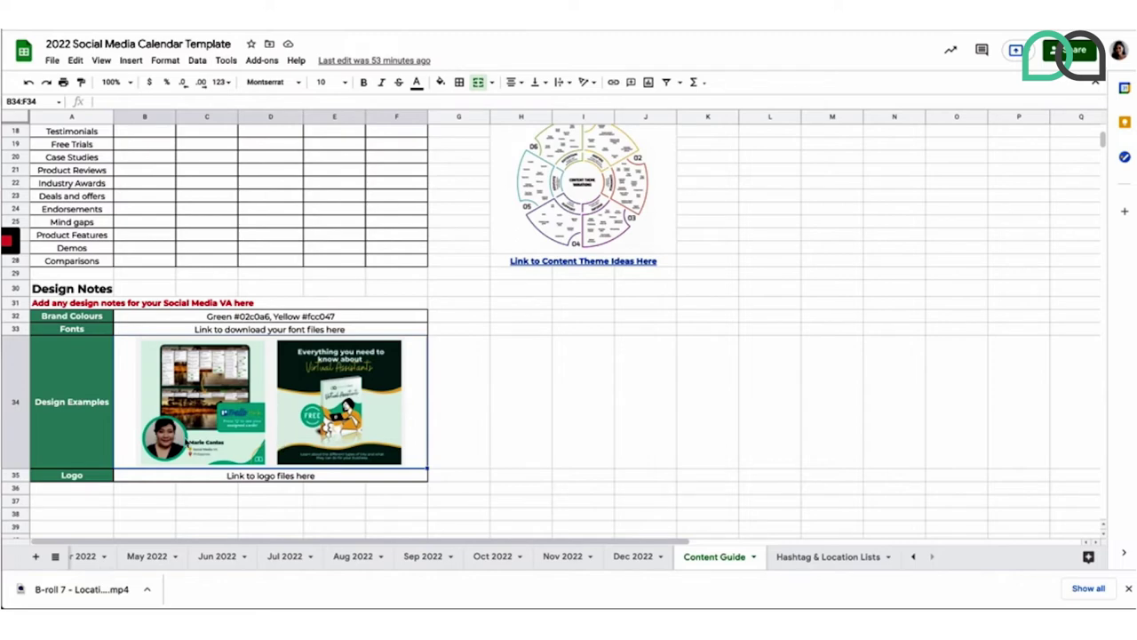
pyautogui.click(287, 478)
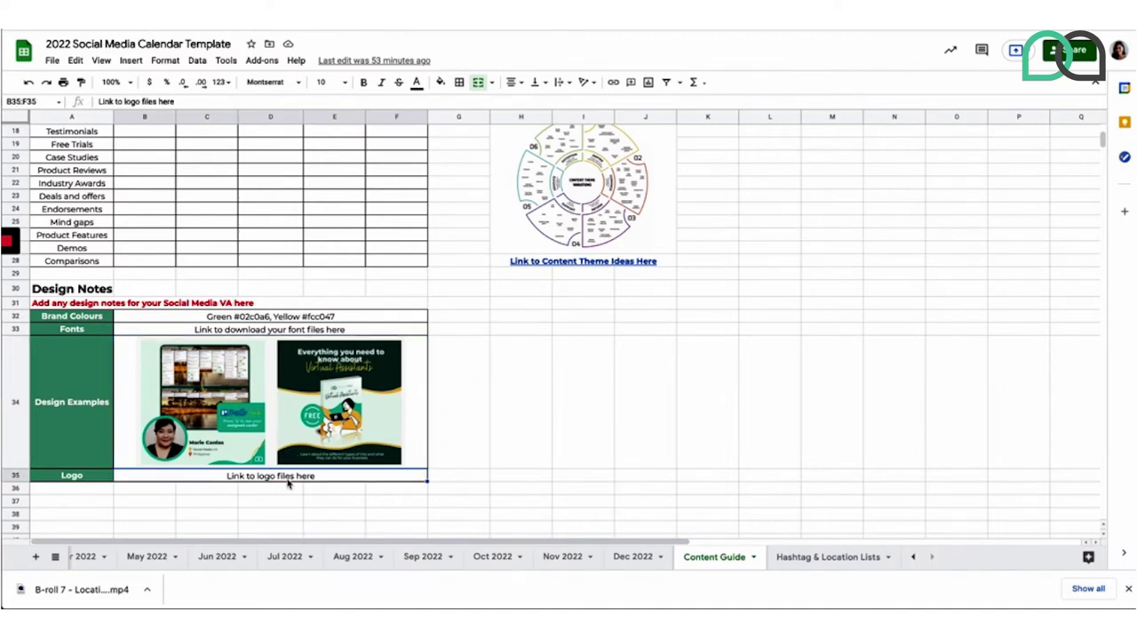